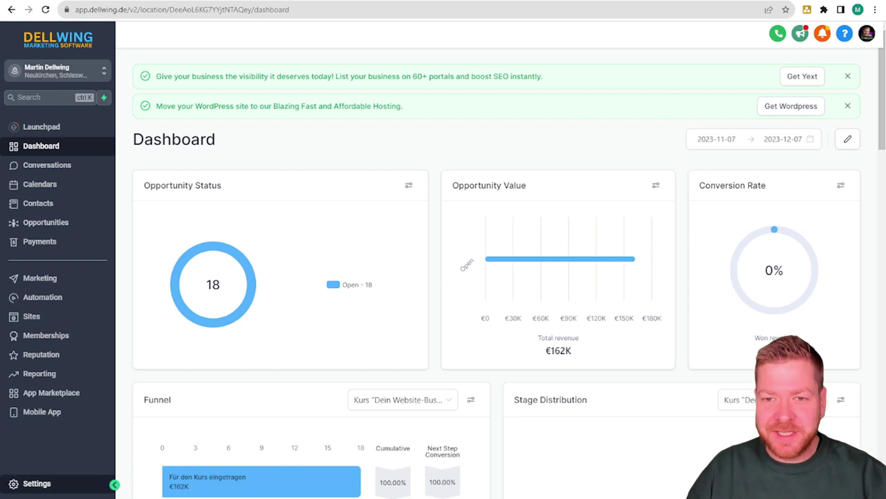
Step: Go to Settings > WhatsApp and show the list of message templates
left_click(37, 483)
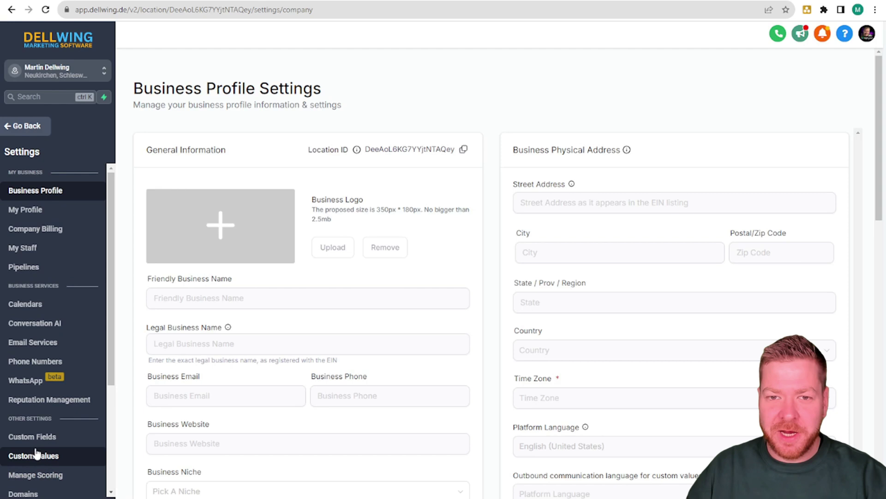
scroll(29, 363, "down", 1)
left_click(23, 327)
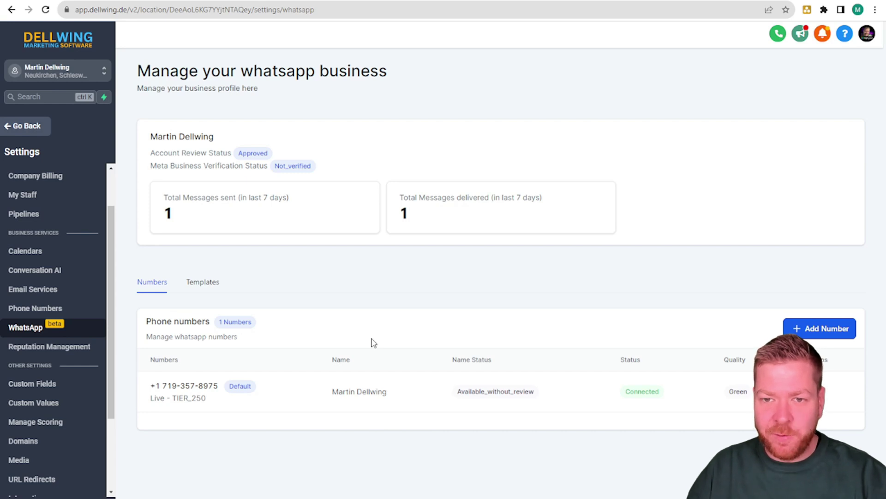
left_click(209, 291)
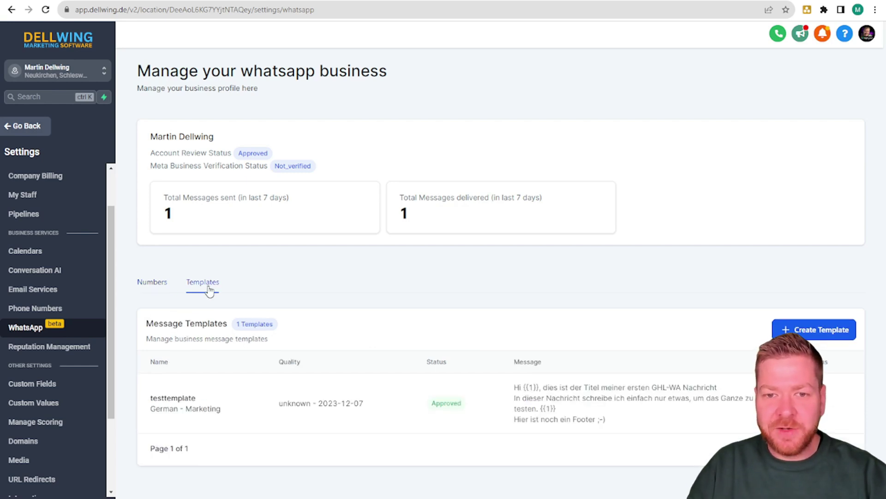
Step: Start a new template named 'the Real Test', category Marketing, language English (US)
left_click(789, 328)
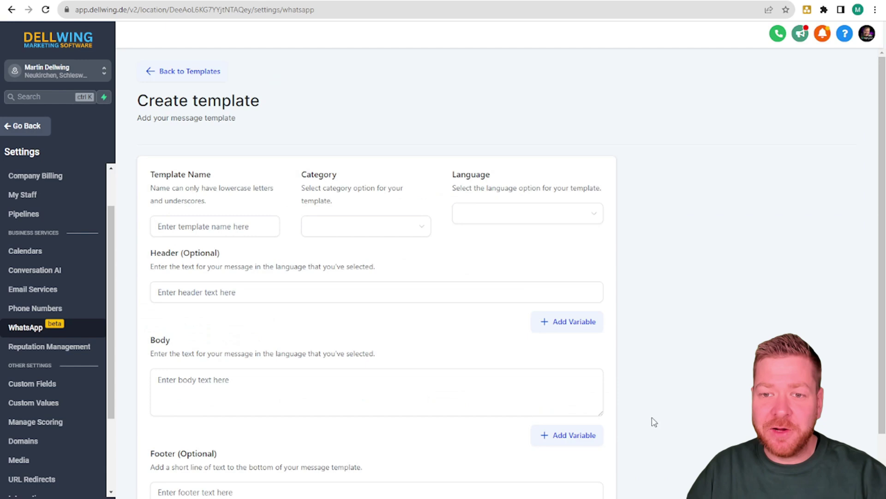
left_click(226, 225)
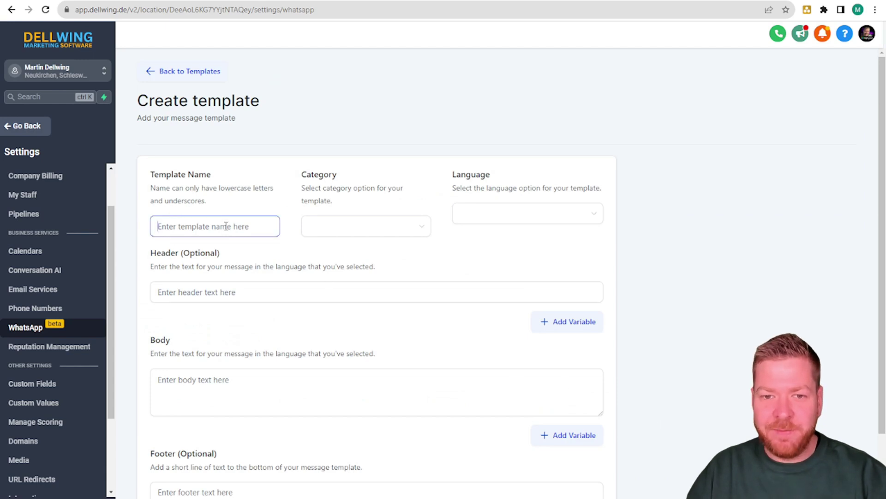
type("the Real T")
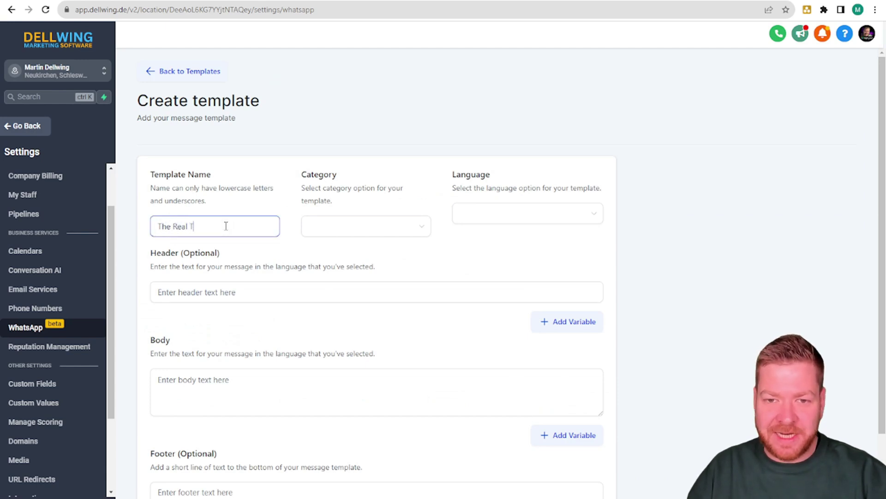
type("est")
left_click(320, 233)
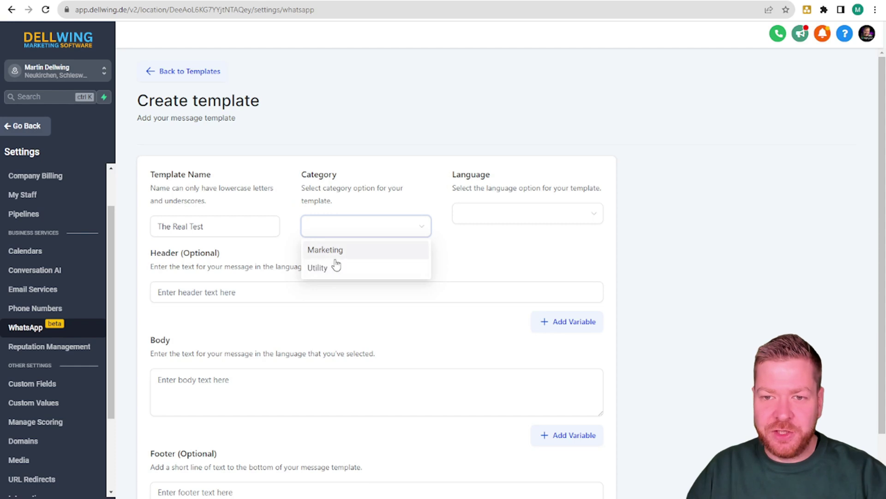
left_click(326, 250)
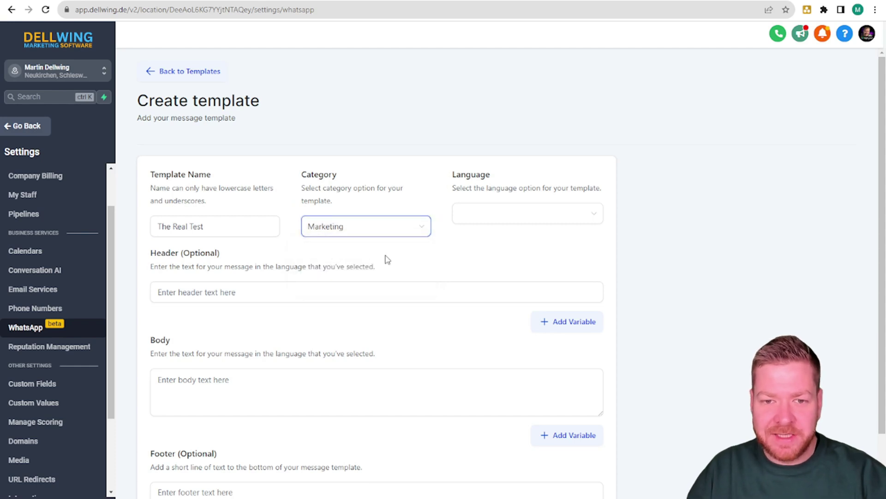
left_click(502, 211)
type("englis")
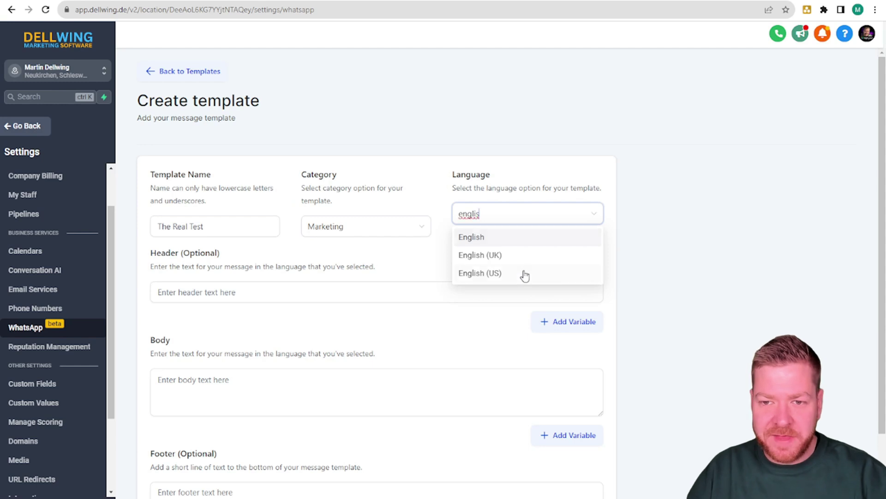
left_click(525, 274)
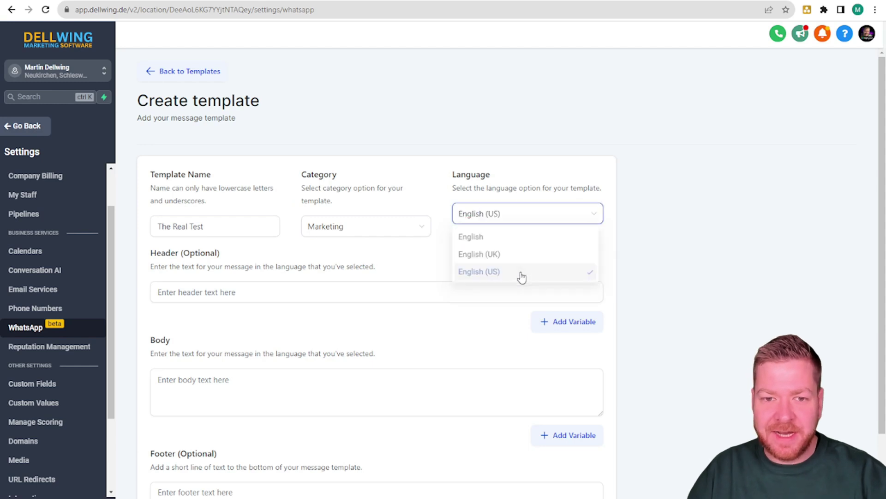
Step: Enter header 'This is a Header' with a {{1}} variable mapped to Contact First Name
left_click(250, 293)
type("This is a ")
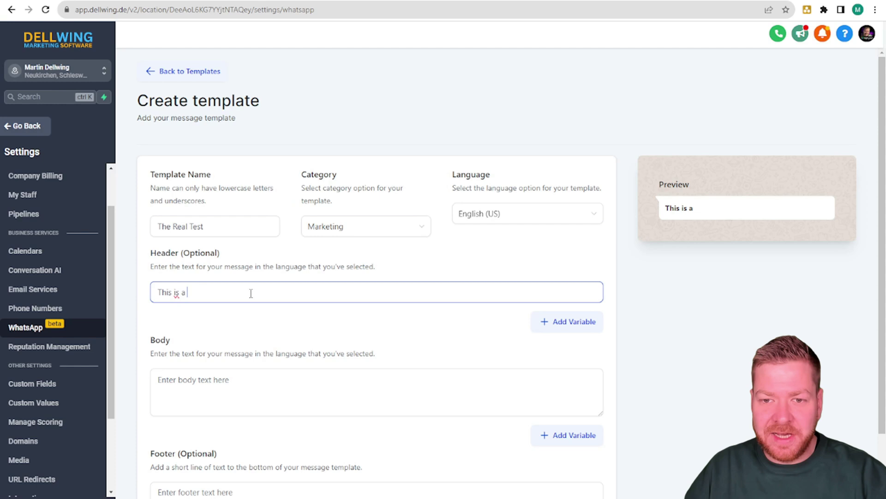
type("Header for")
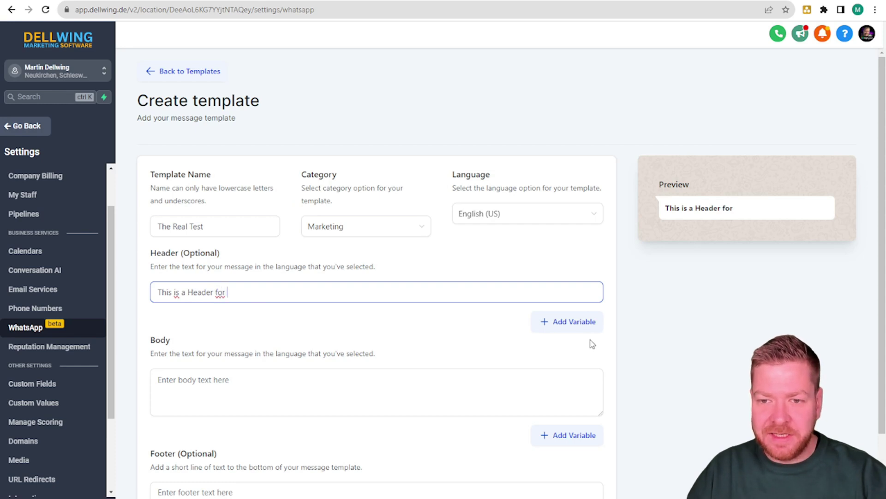
left_click(564, 323)
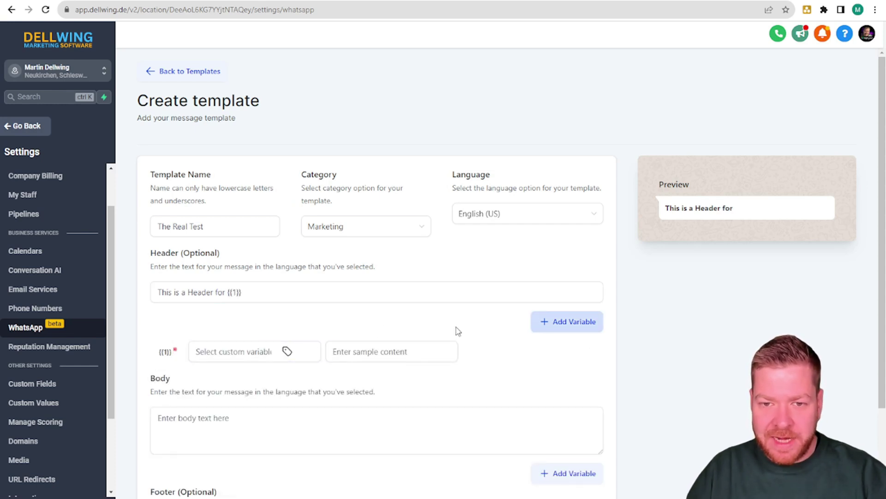
left_click(214, 349)
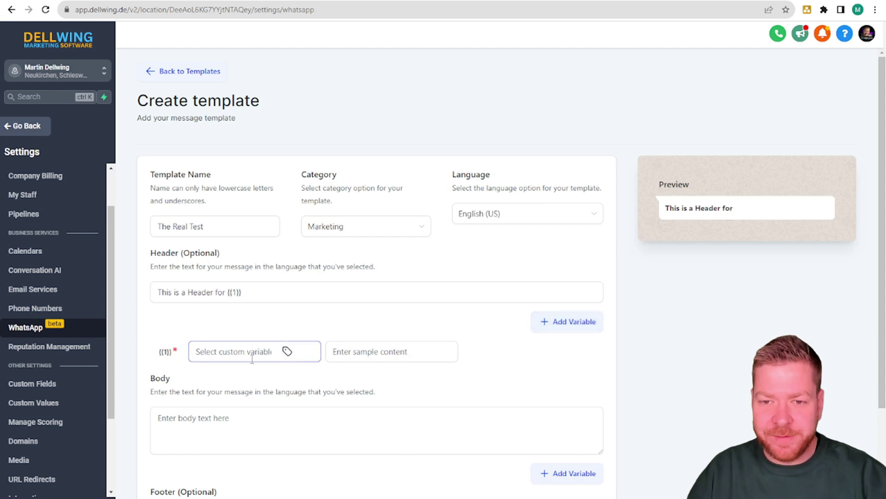
left_click(288, 351)
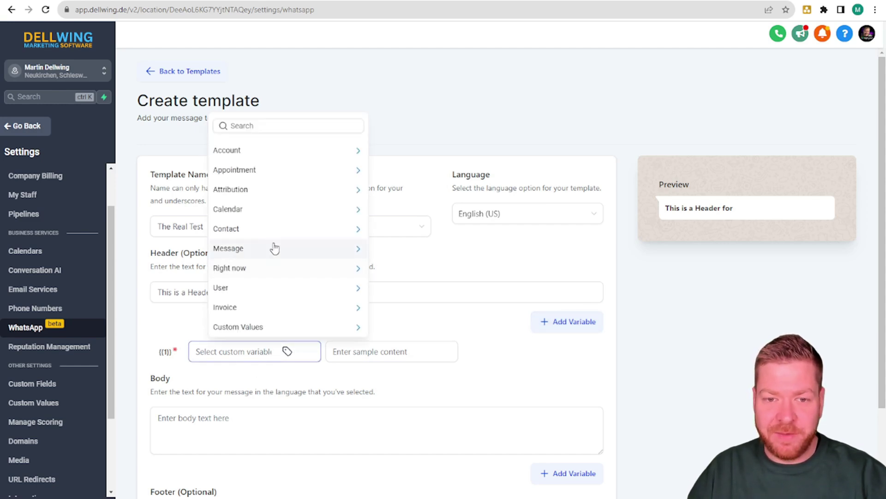
left_click(362, 230)
left_click(344, 141)
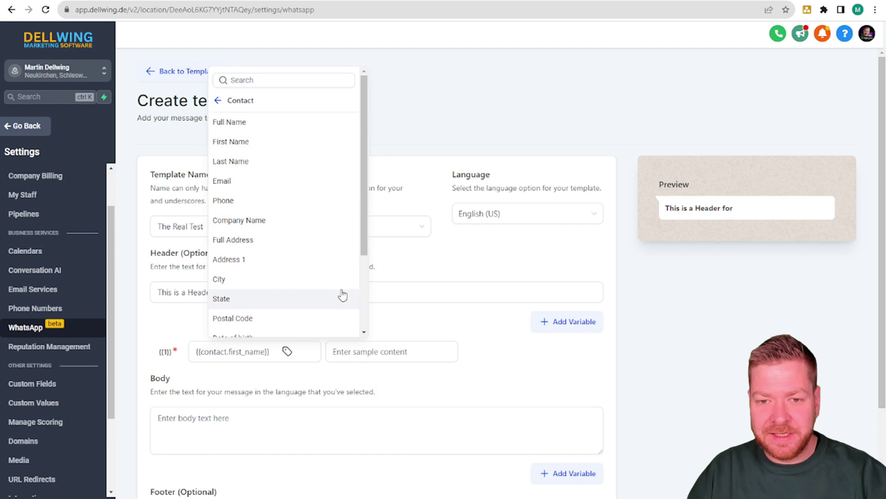
left_click(417, 318)
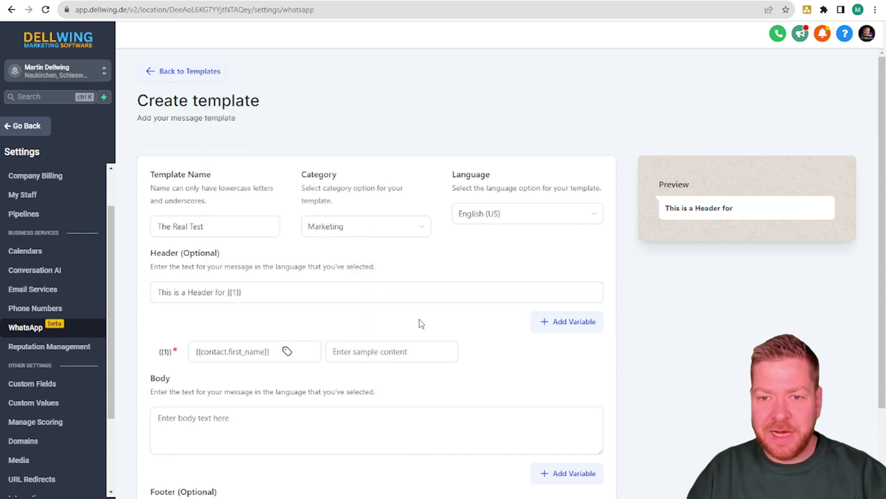
Step: Give the header variable the sample value 'Mar'
left_click(406, 347)
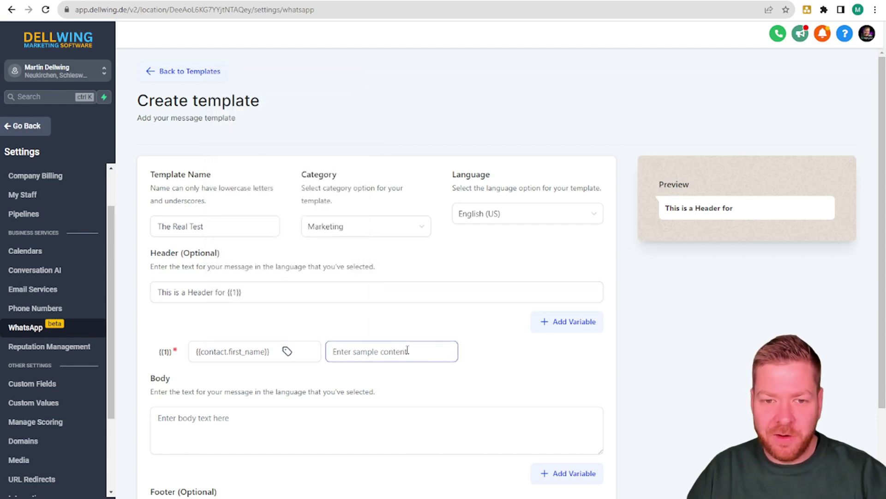
type("Martin")
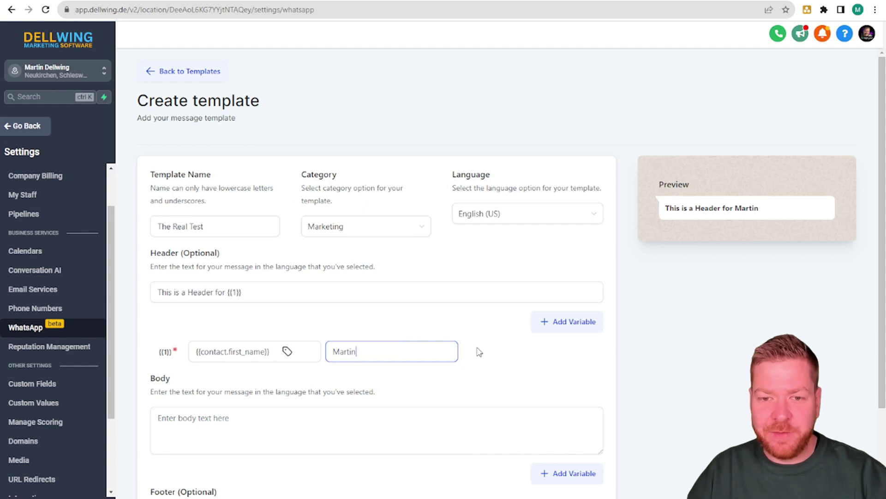
left_click(491, 353)
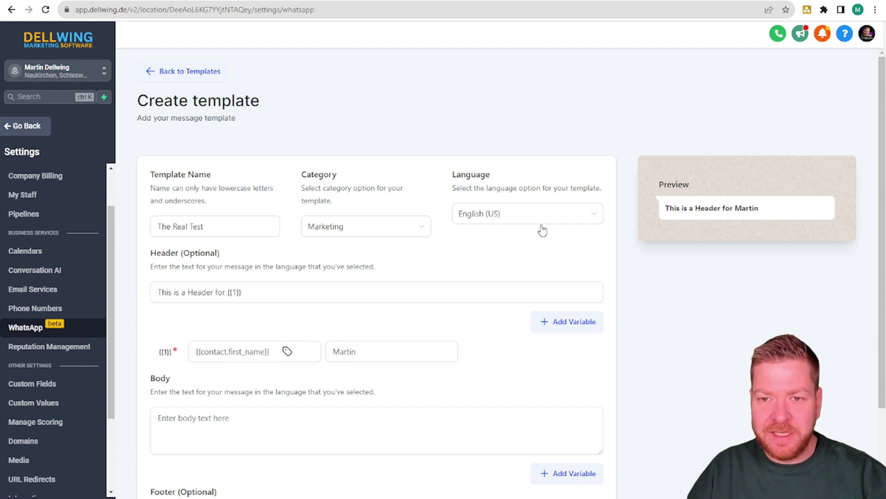
scroll(323, 422, "down", 2)
left_click(284, 314)
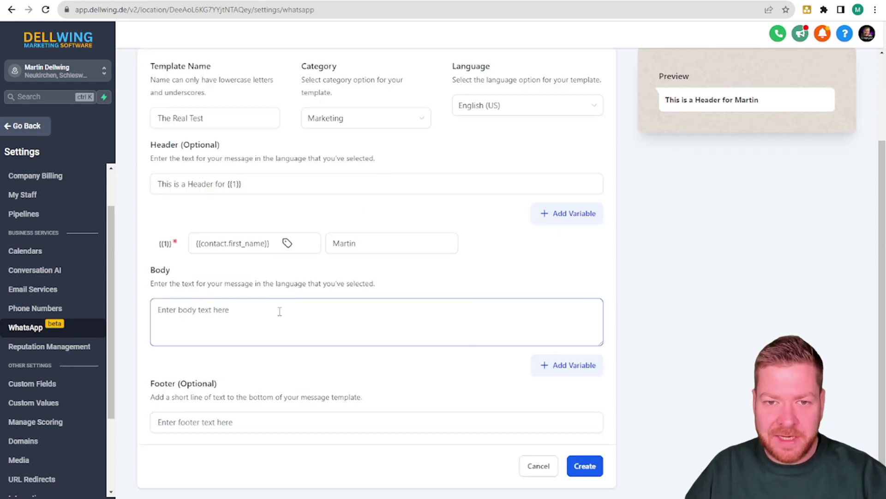
Step: Enter body 'This is the body text from {{1}}', mapping {{1}} to Account Name with a sample name
type("This is ")
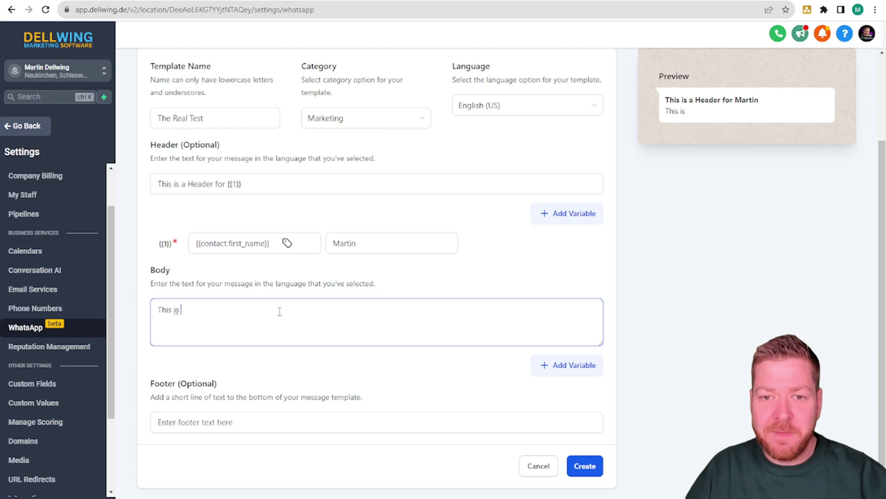
type("the body text from")
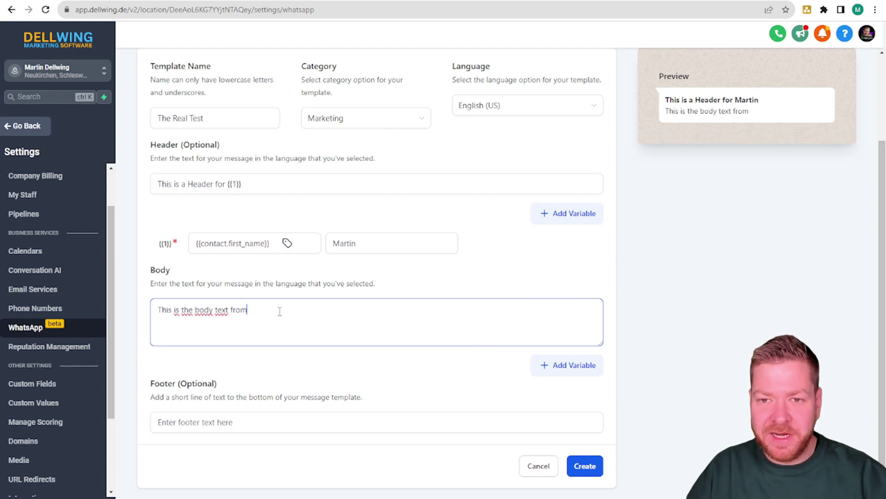
left_click(570, 365)
left_click(271, 391)
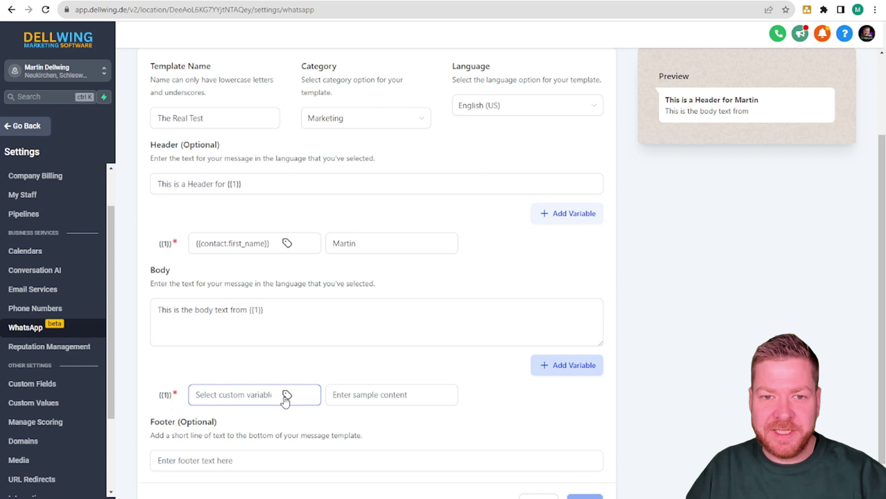
left_click(286, 395)
left_click(334, 195)
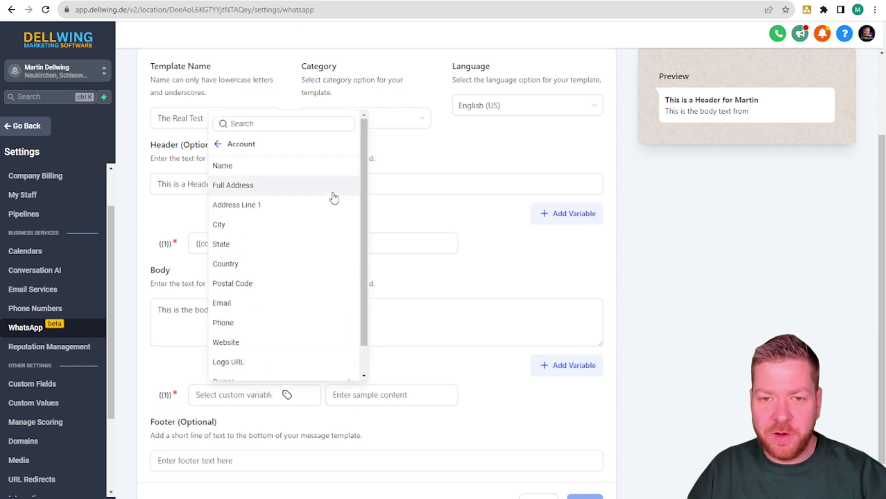
left_click(228, 166)
left_click(391, 397)
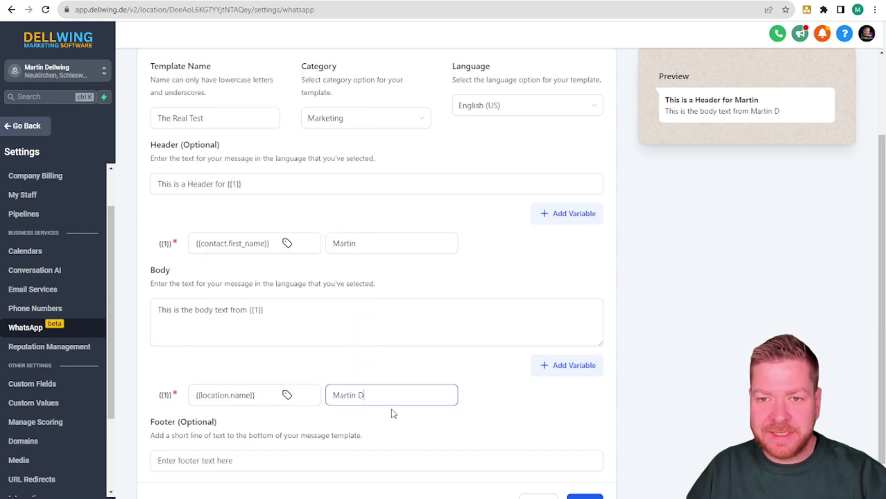
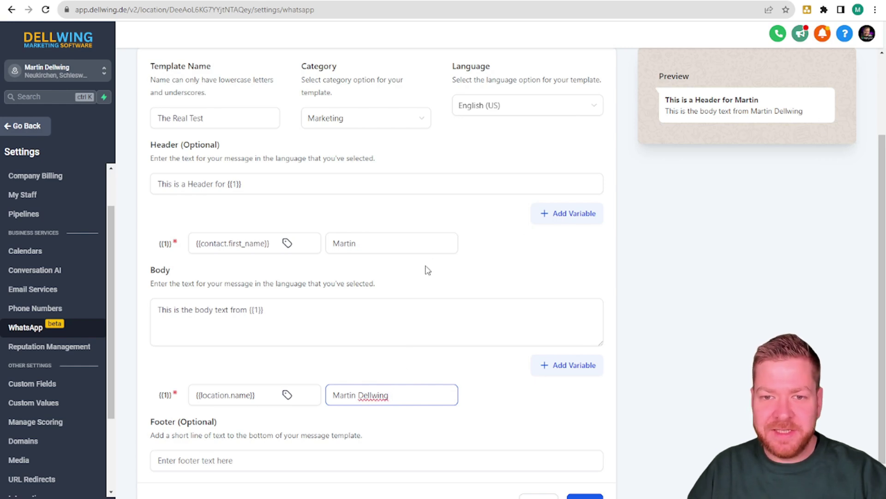
scroll(312, 266, "down", 1)
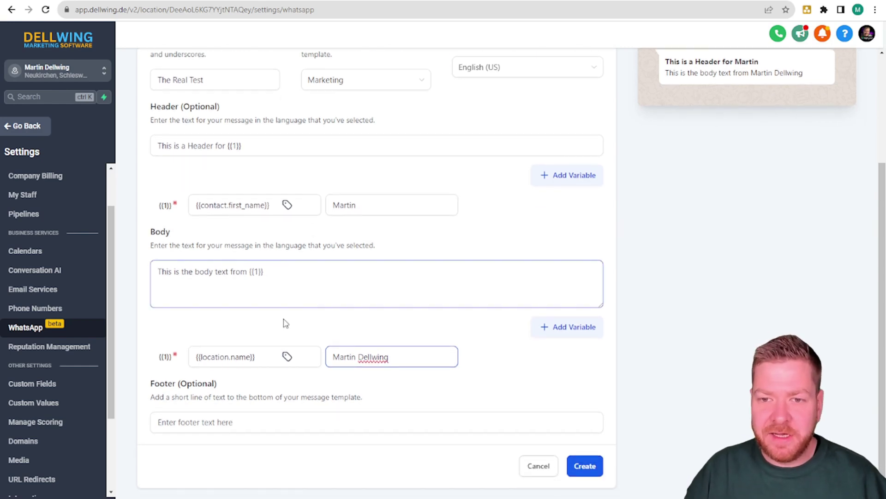
Step: Add the footer 'This is a footer' and review the full template preview
left_click(303, 423)
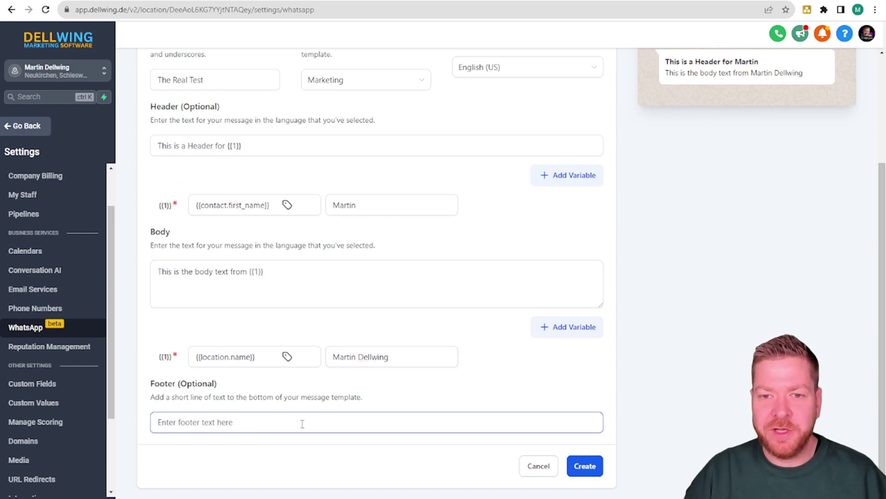
type("This is a footer")
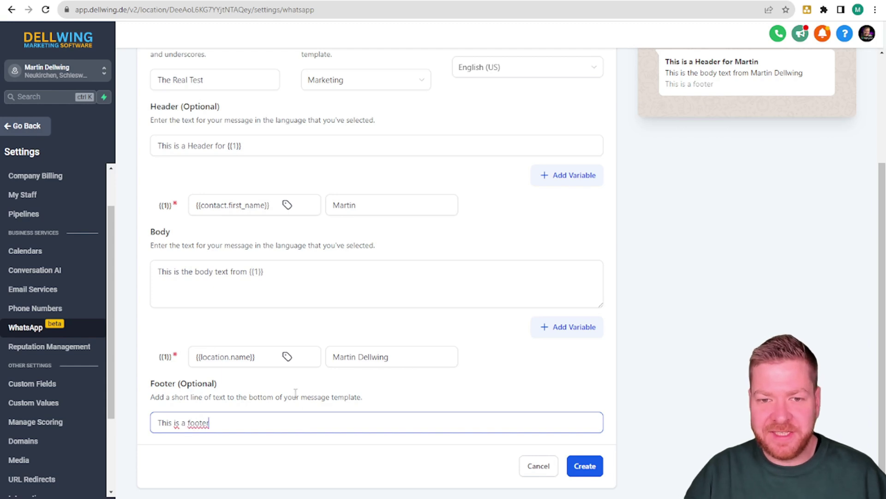
scroll(713, 257, "up", 4)
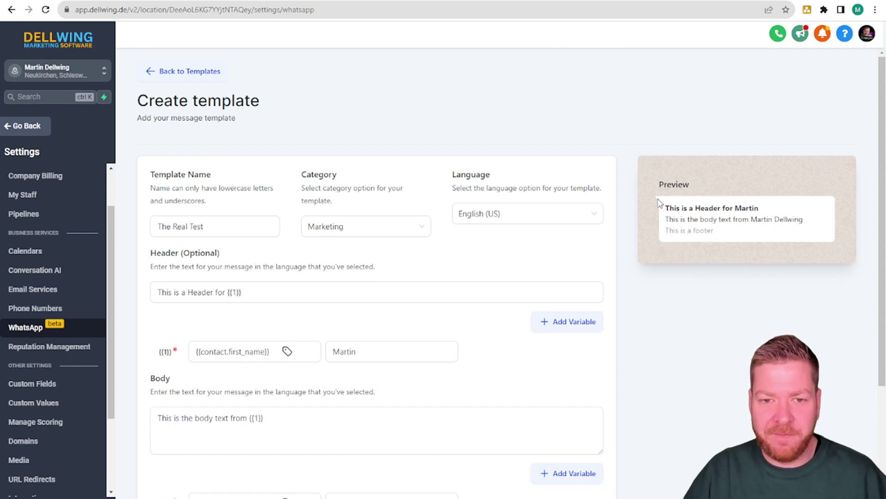
scroll(613, 238, "down", 3)
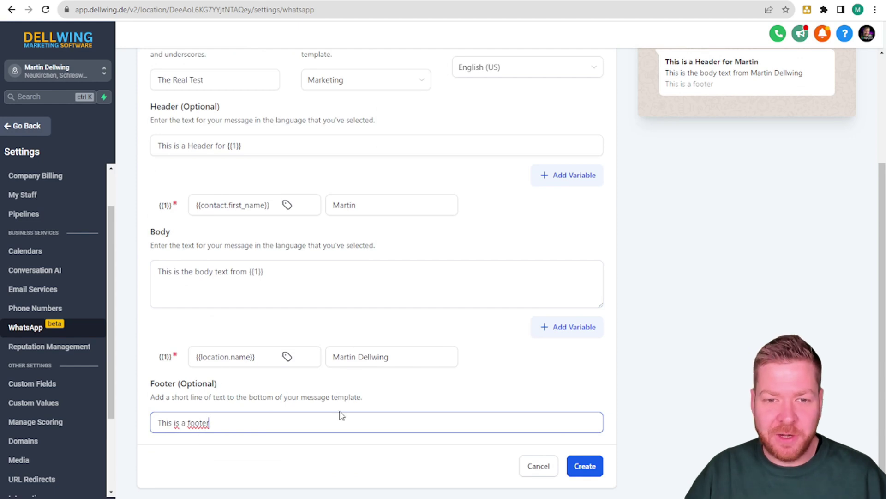
Step: Submit the therealtest template for approval and open a contact's record from the main app
left_click(585, 466)
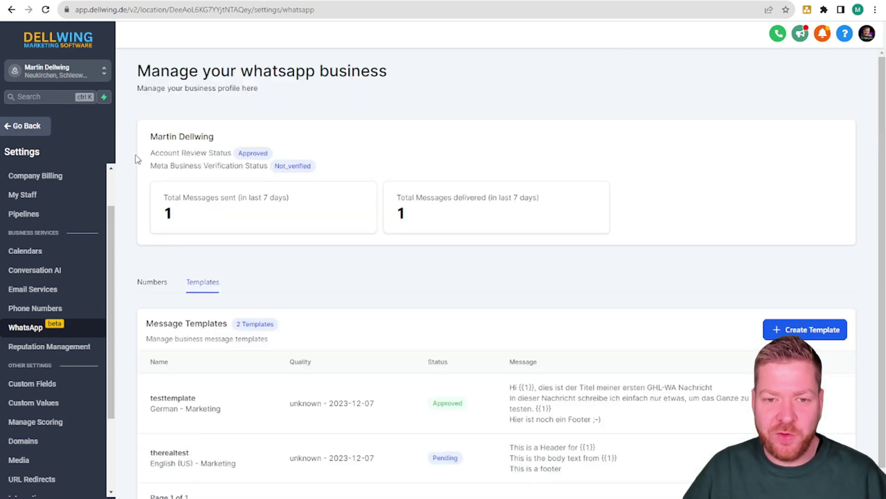
left_click(28, 133)
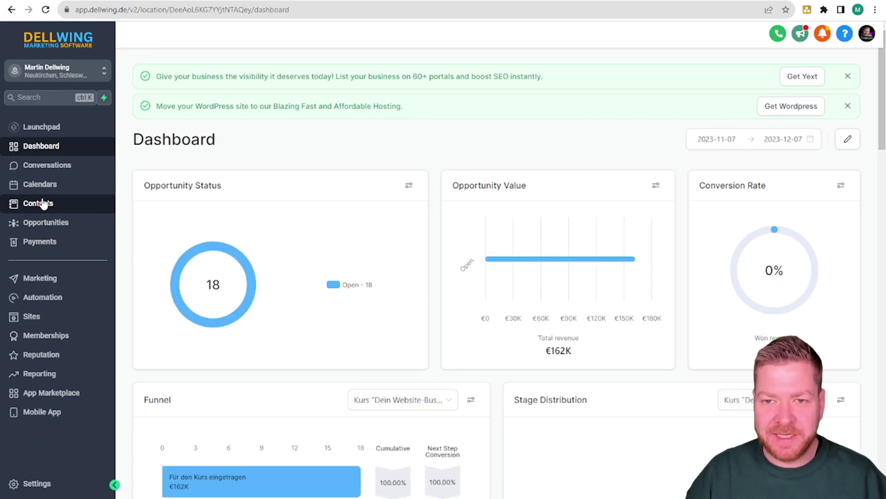
left_click(43, 204)
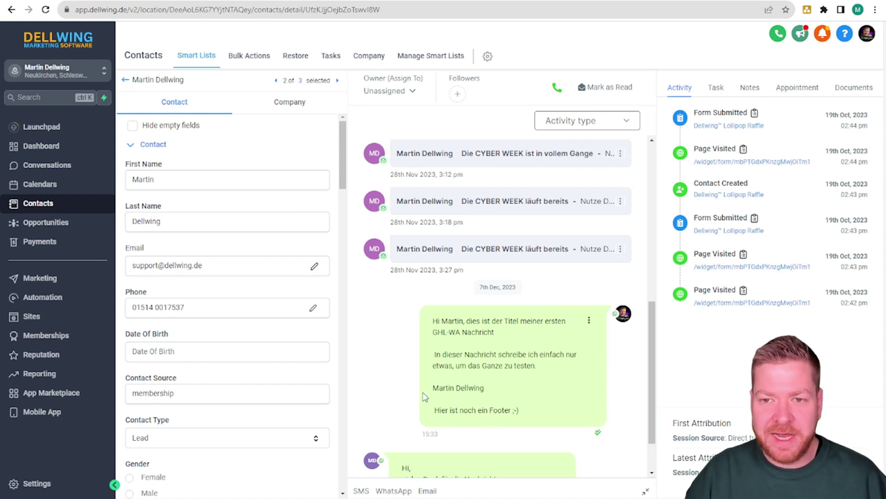
Step: Try the contact's WhatsApp composer and template list without sending, then go to Automation
left_click(395, 492)
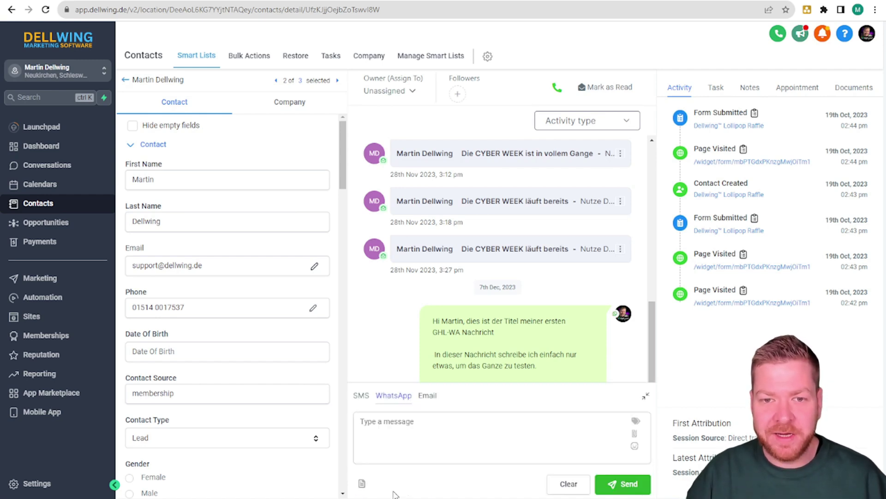
left_click(435, 425)
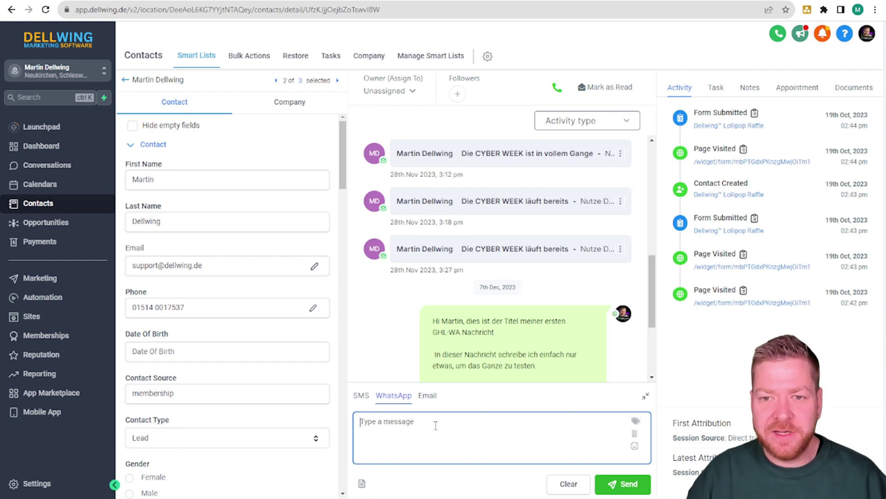
type("Fewffwe")
key("ctrl+a")
key("BackSpace")
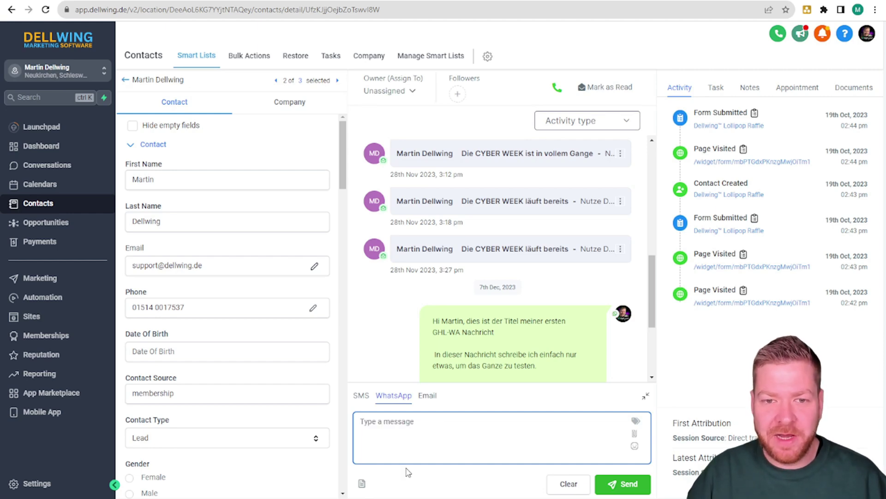
left_click(363, 485)
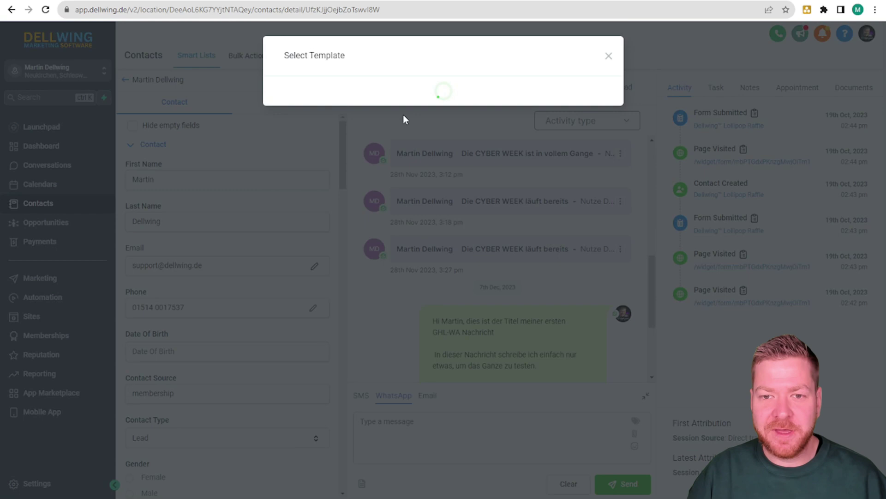
left_click(415, 99)
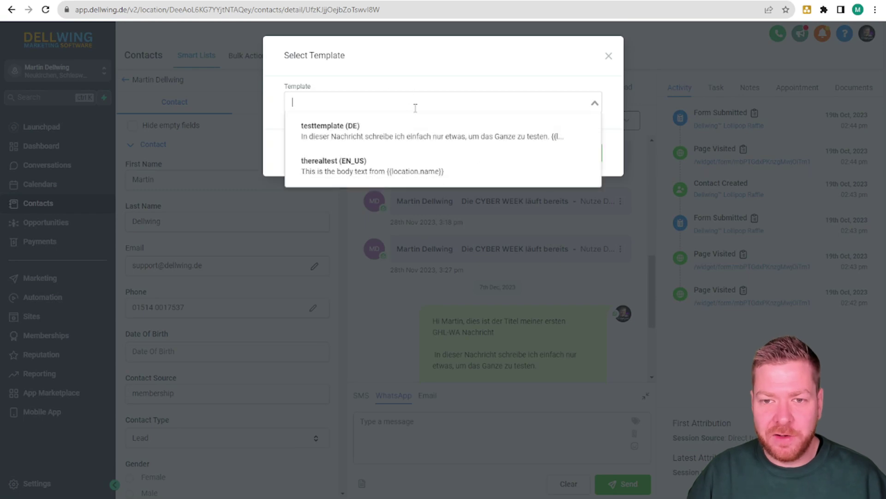
left_click(609, 56)
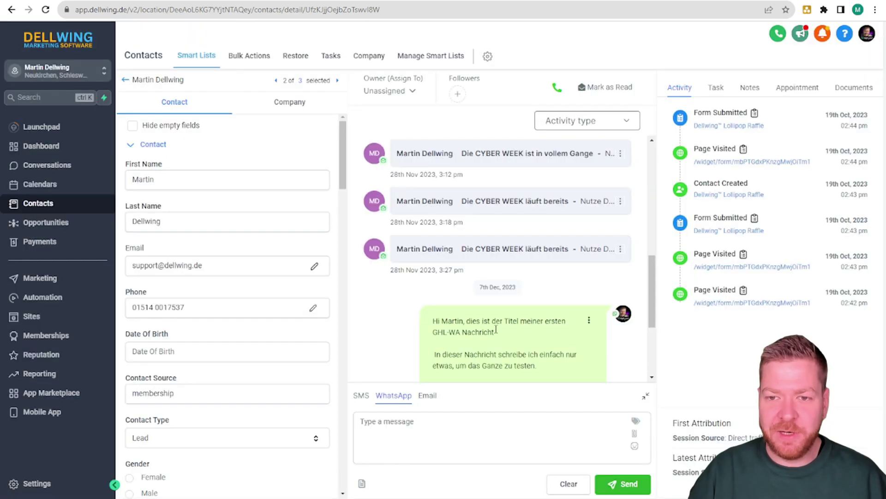
left_click(37, 300)
Step: Open the WhatsApp Automation Trigger workflow and save its Customer Replied trigger filtered to WhatsApp
left_click(281, 320)
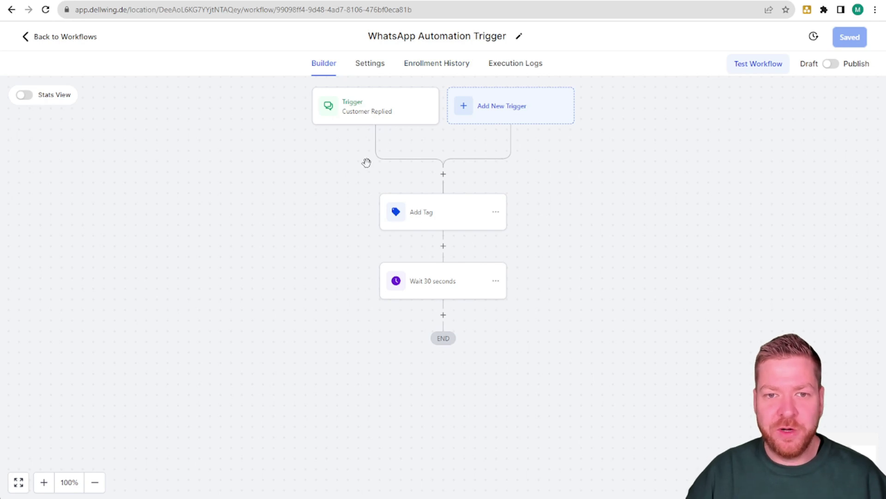
left_click(355, 114)
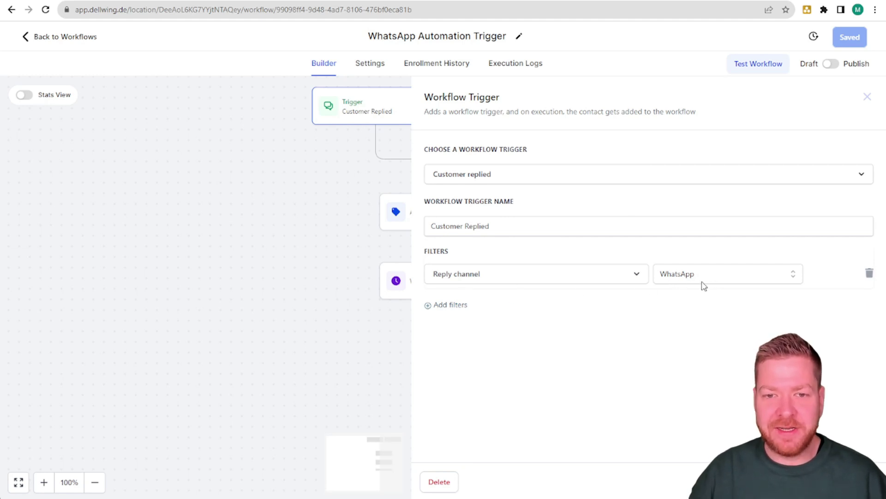
left_click(836, 482)
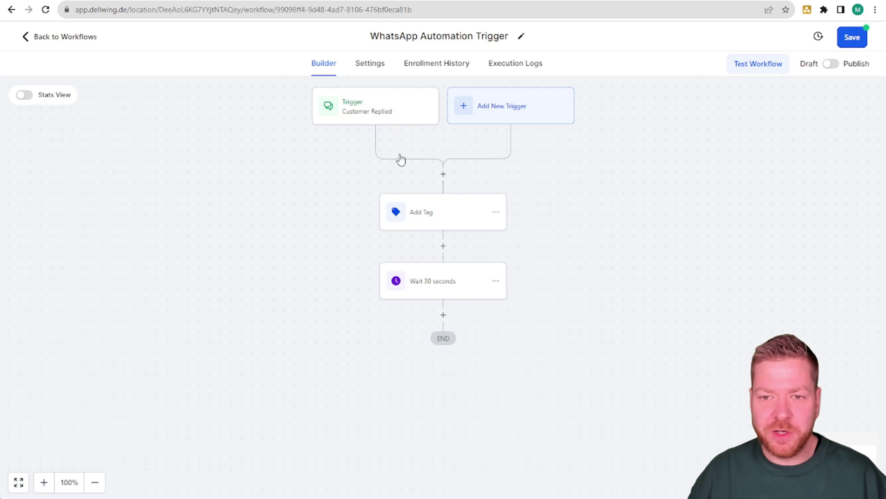
left_click(432, 217)
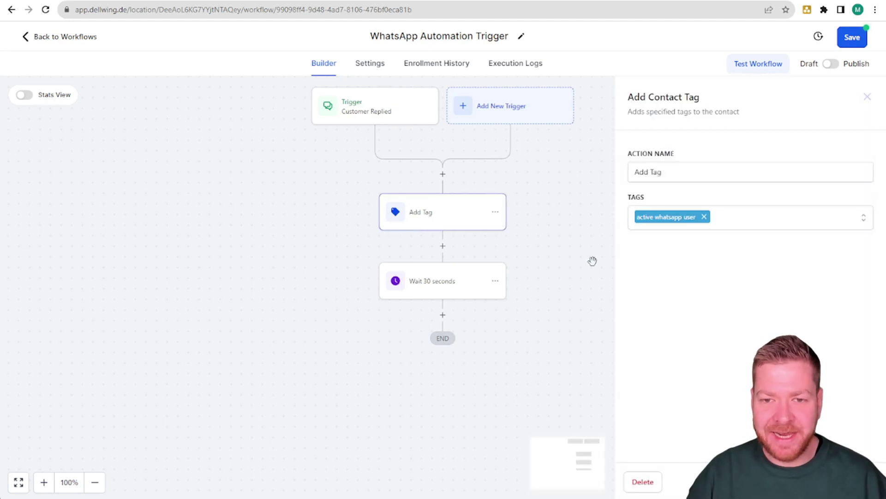
left_click(541, 380)
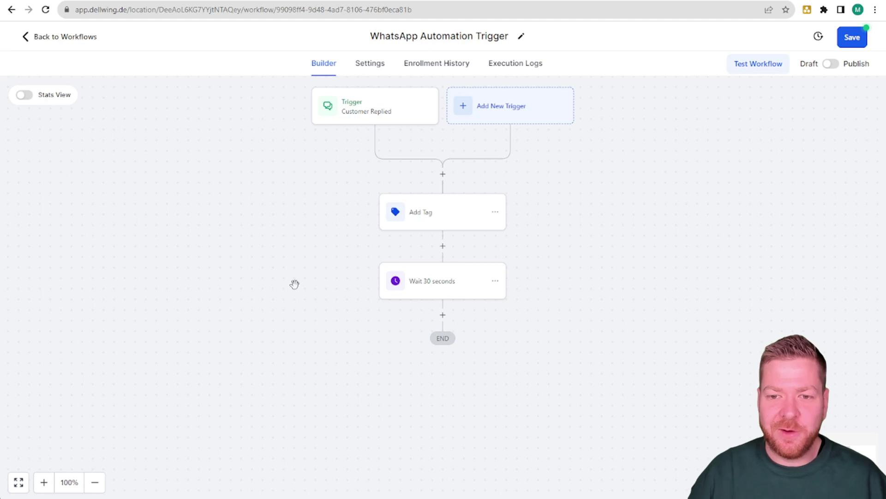
left_click(425, 285)
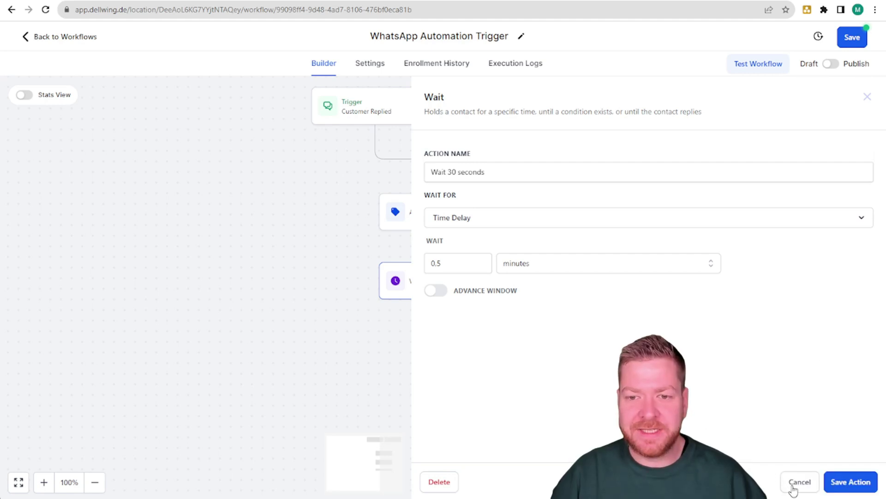
left_click(798, 483)
Step: Add a Send WhatsApp Message step after the wait, using None - Manual Text instead of therealtest
left_click(443, 315)
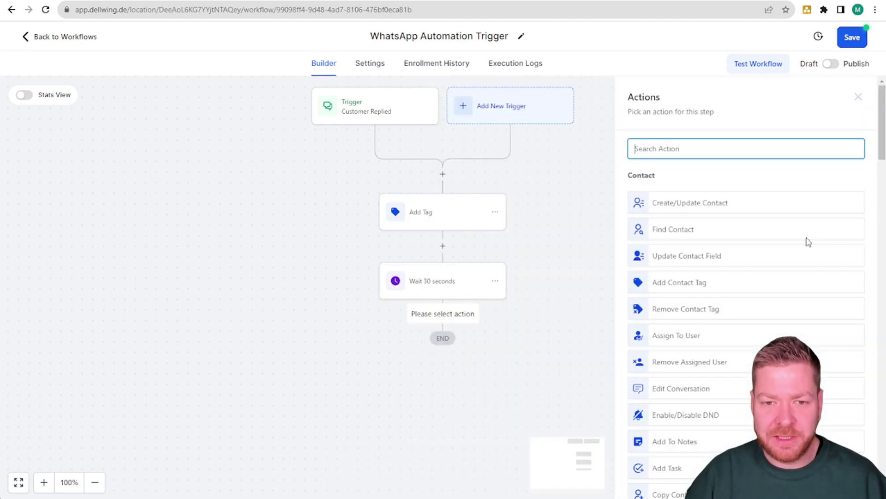
type("what")
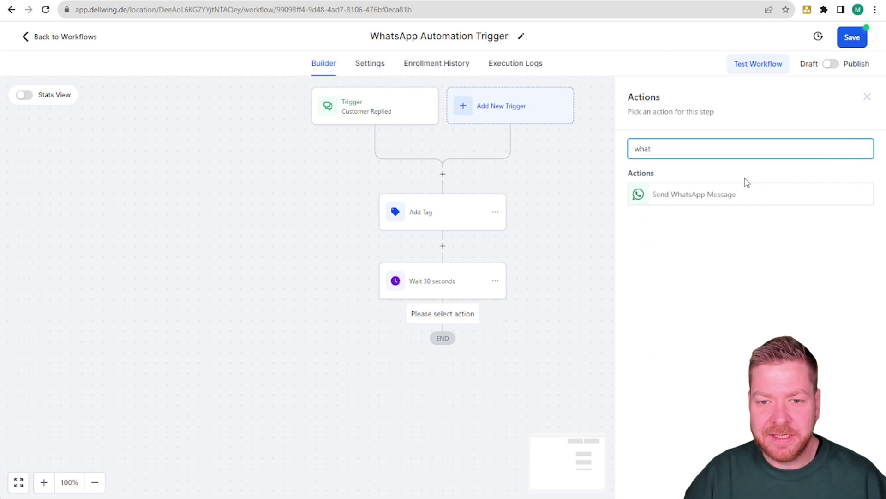
left_click(697, 196)
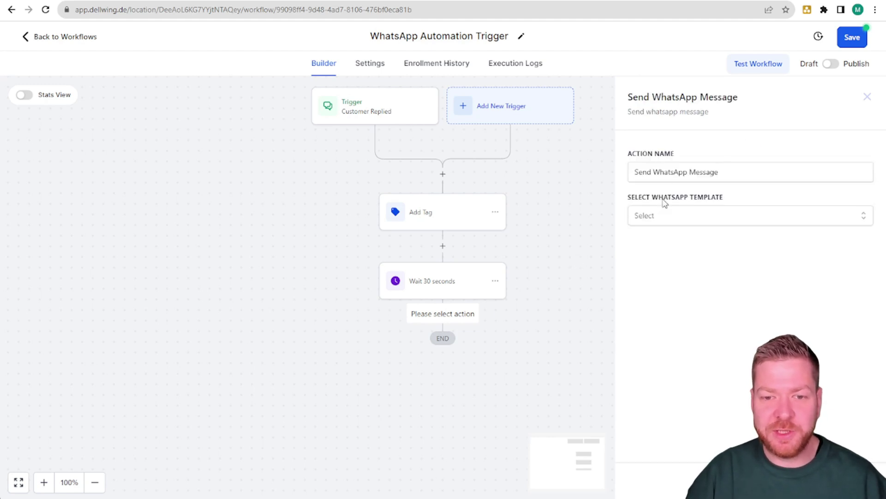
left_click(670, 219)
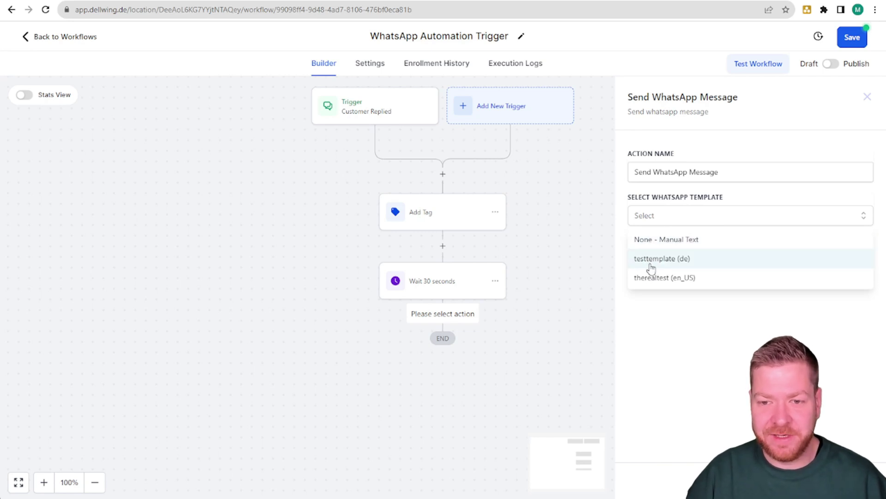
left_click(645, 280)
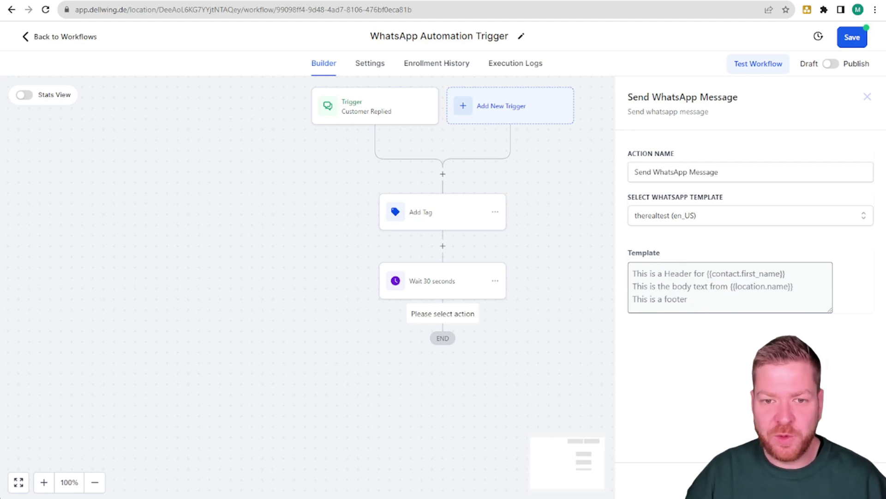
left_click(677, 216)
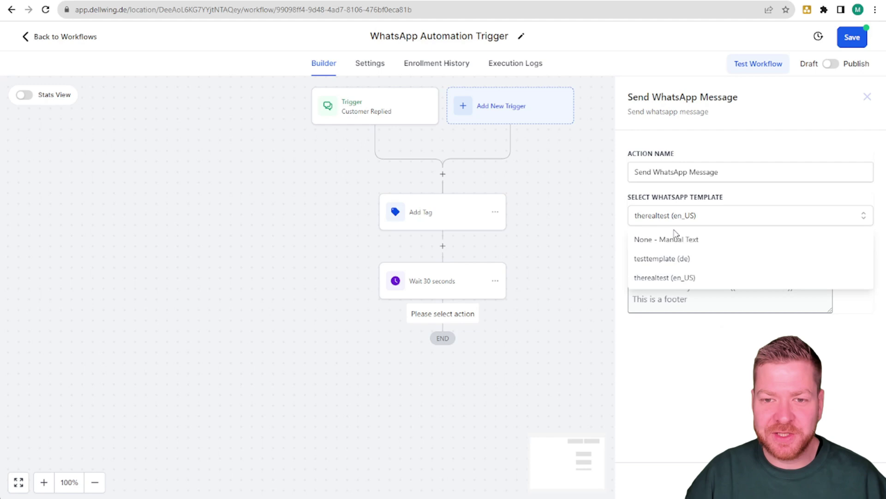
left_click(677, 239)
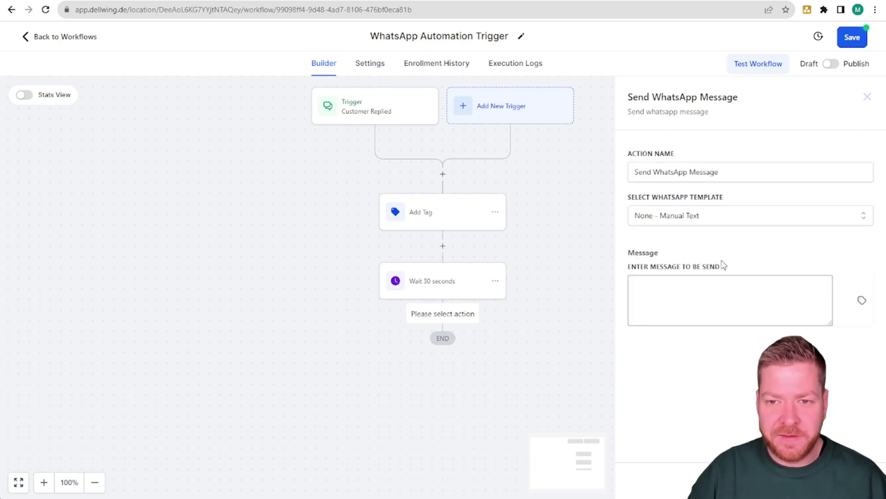
Step: Write the message 'Hi {{contact.first_name}}, hope you're fine.' and save the action
left_click(693, 294)
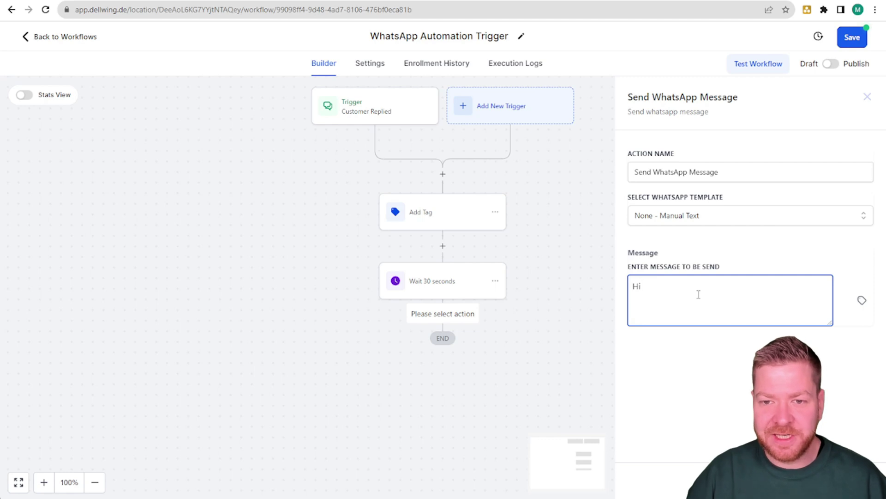
left_click(861, 300)
left_click(819, 349)
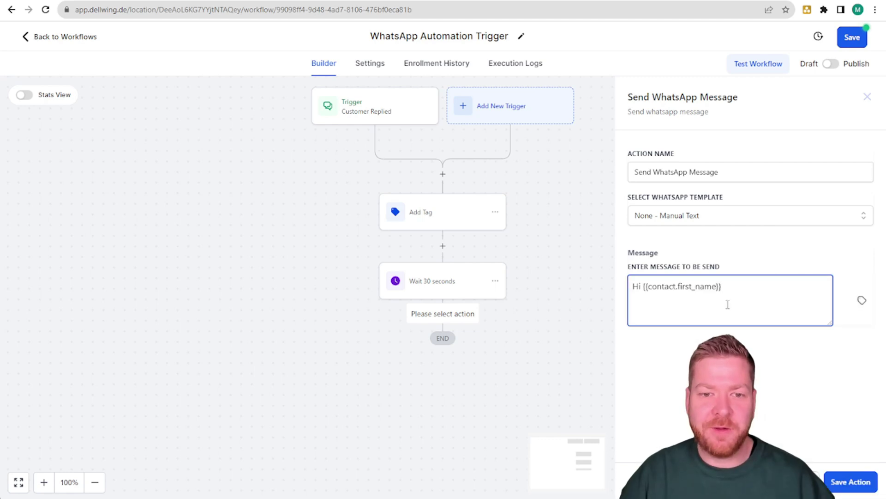
type(",")
key("Return")
key("Return")
type("hope you")
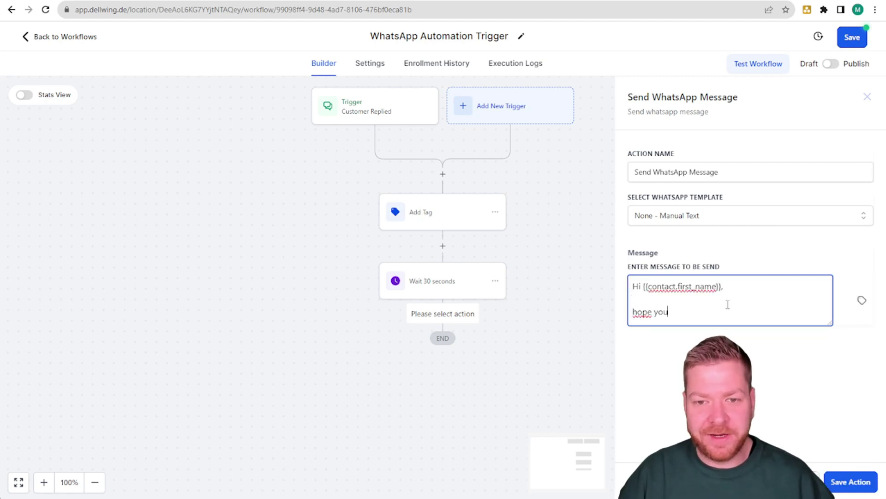
type("'re fine.")
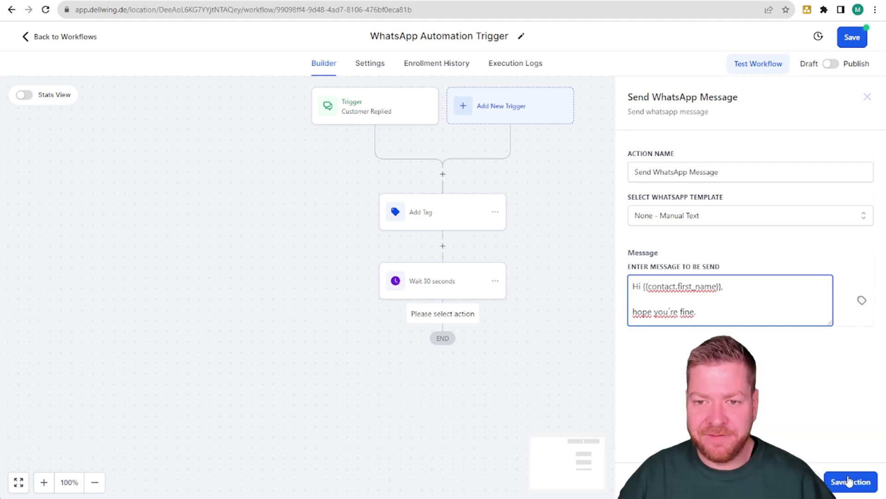
left_click(850, 480)
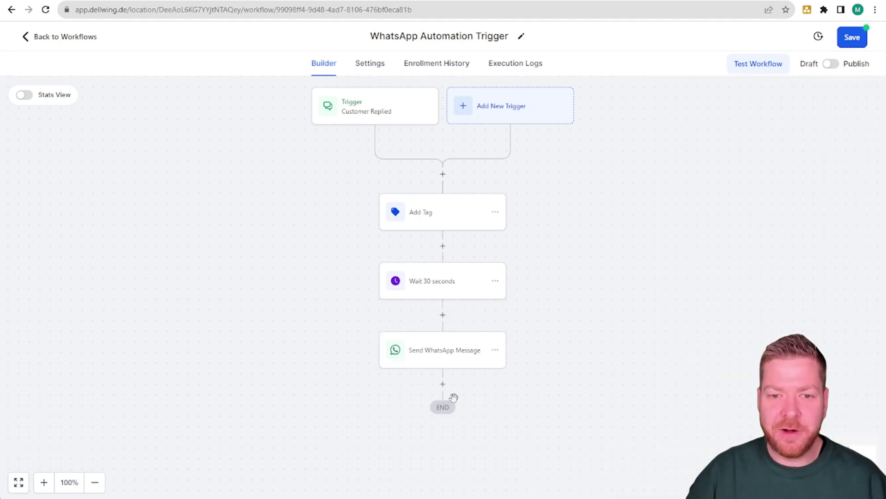